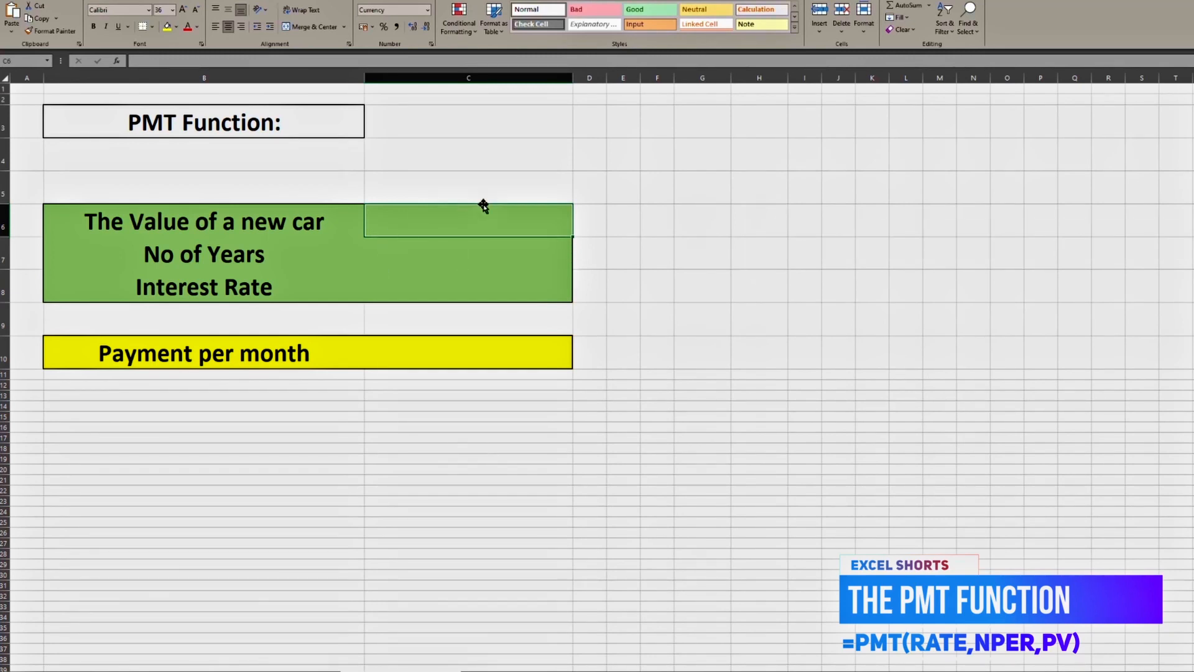
Enter 100,000 as the value of the new car in cell C6.
text(10)
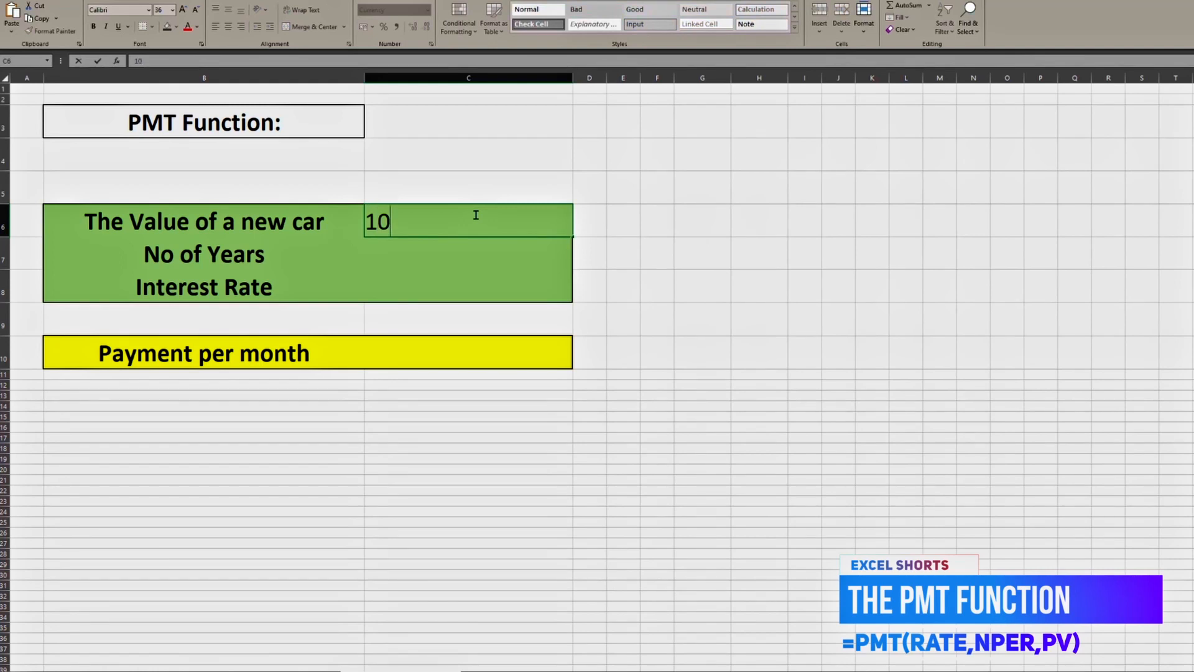
text(0,0000)
key(Return)
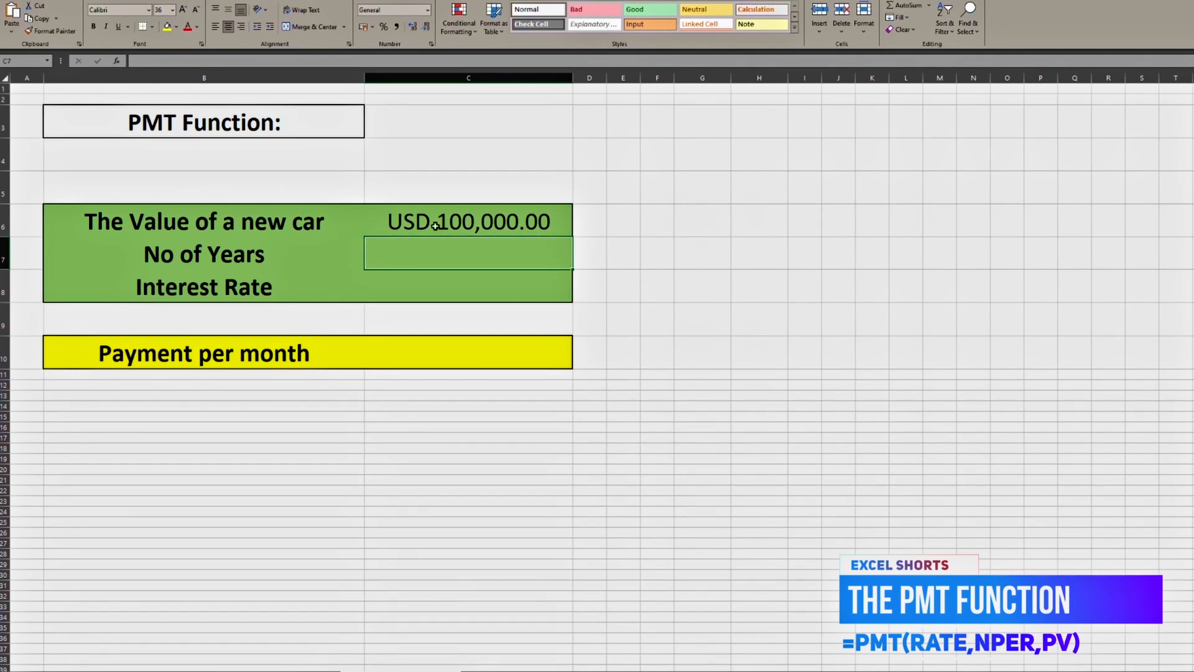
click(402, 223)
Enter 7 as the number of years in C7 and 3.2% as the interest rate in C8.
click(438, 259)
text(7)
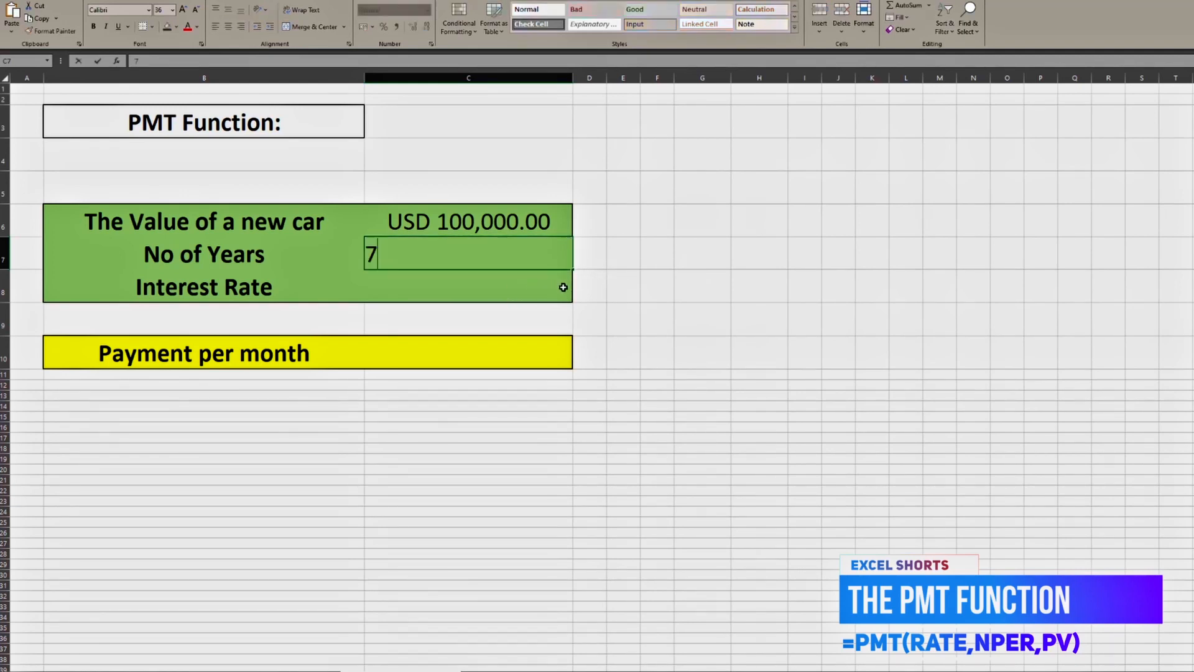
click(648, 269)
click(471, 293)
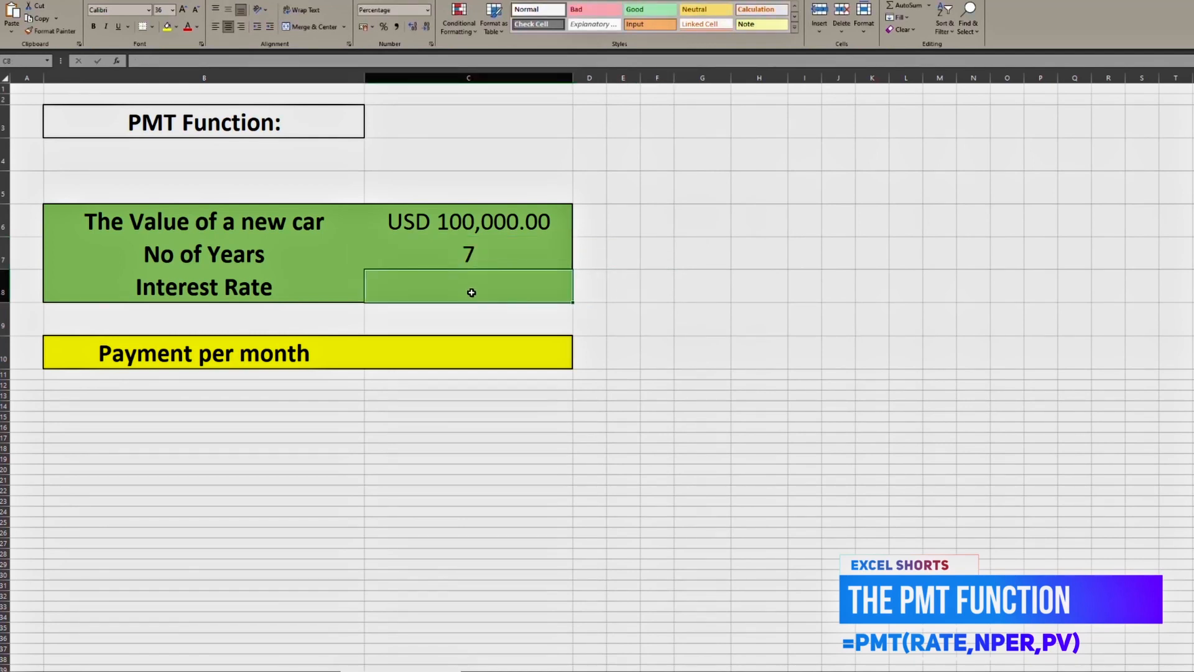
text(3.2)
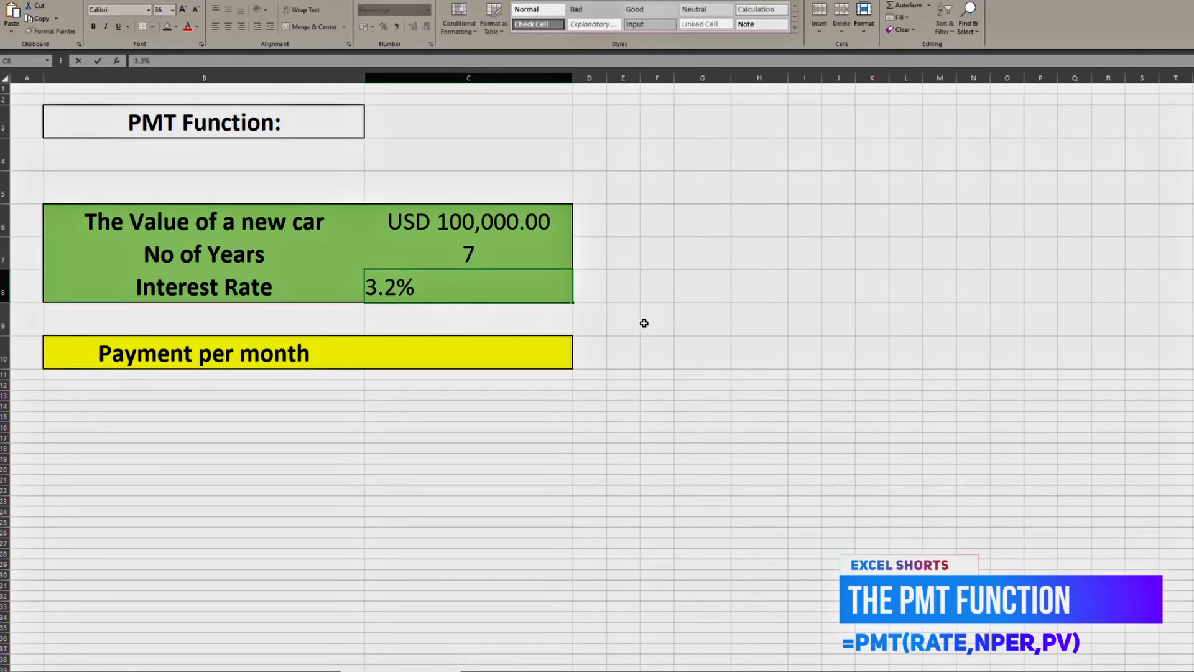
click(698, 311)
Start a PMT formula in the payment per month cell C10 with C8/12 as the rate.
click(430, 348)
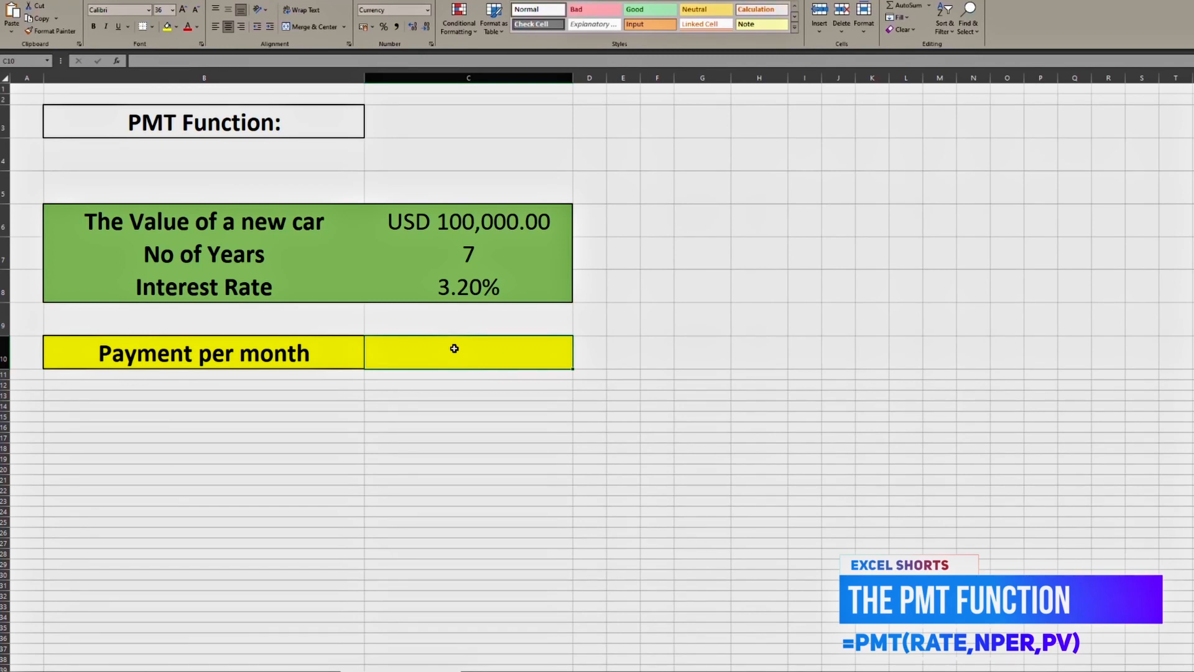
text(=)
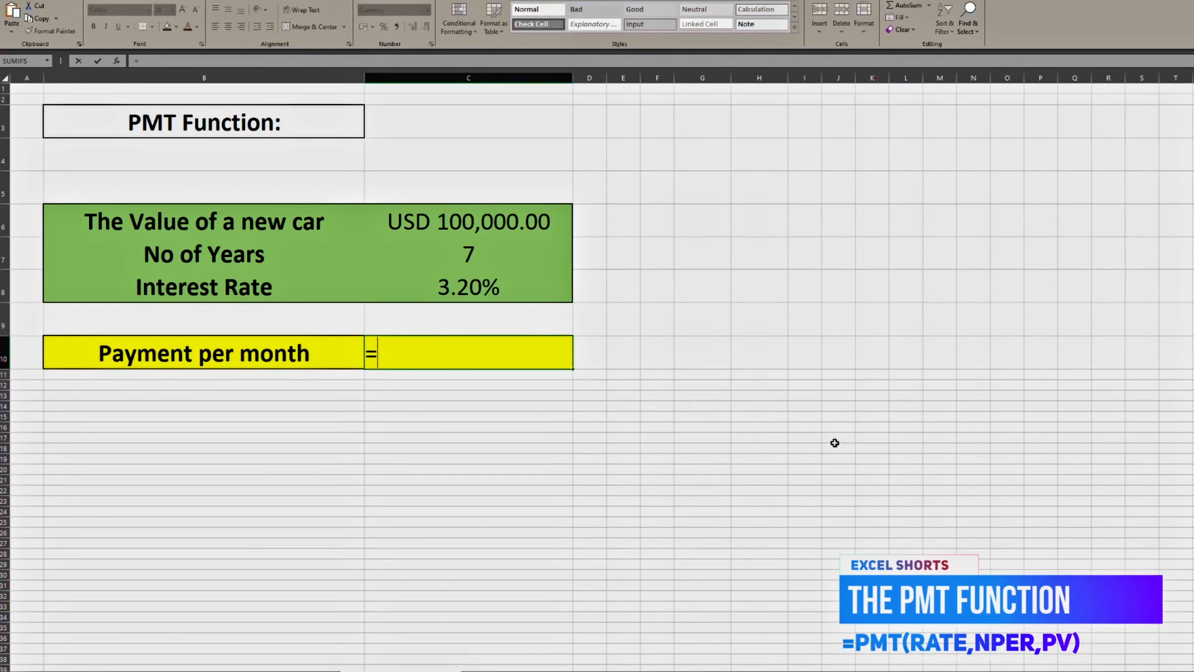
text(pmt)
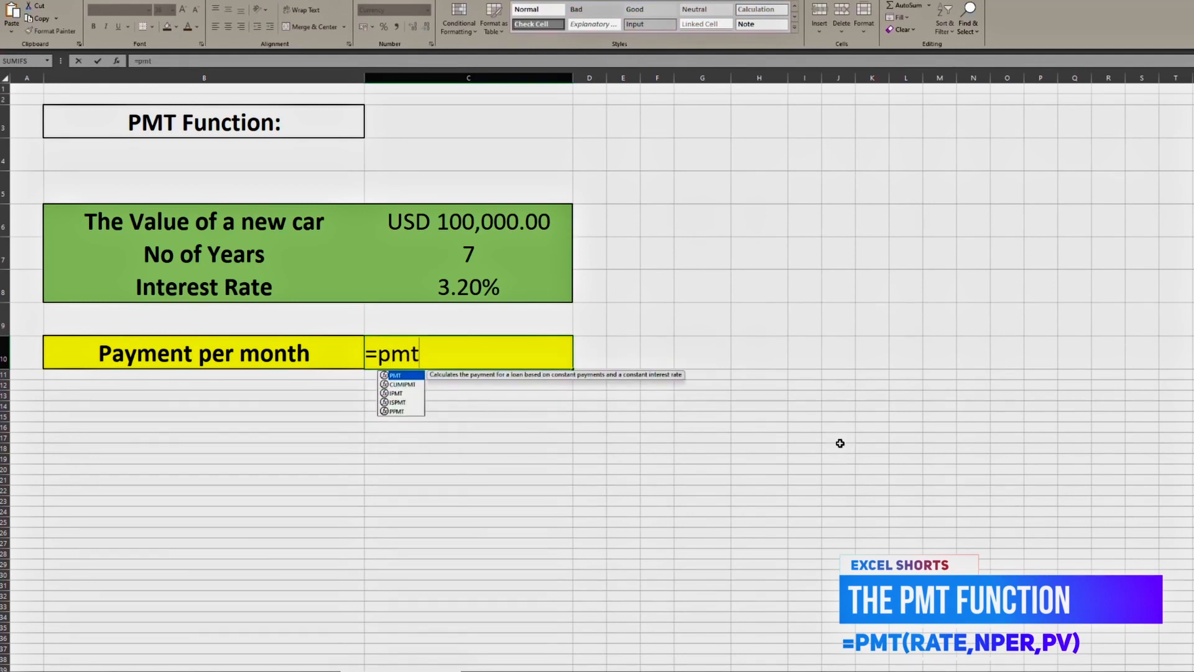
text(()
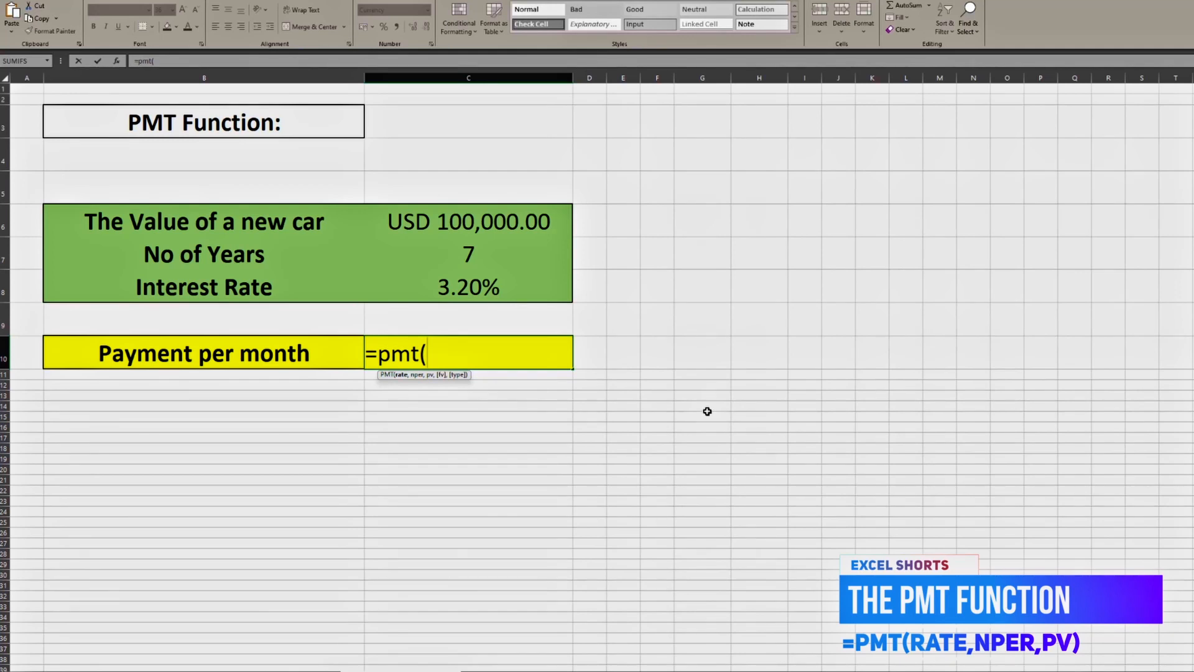
click(483, 286)
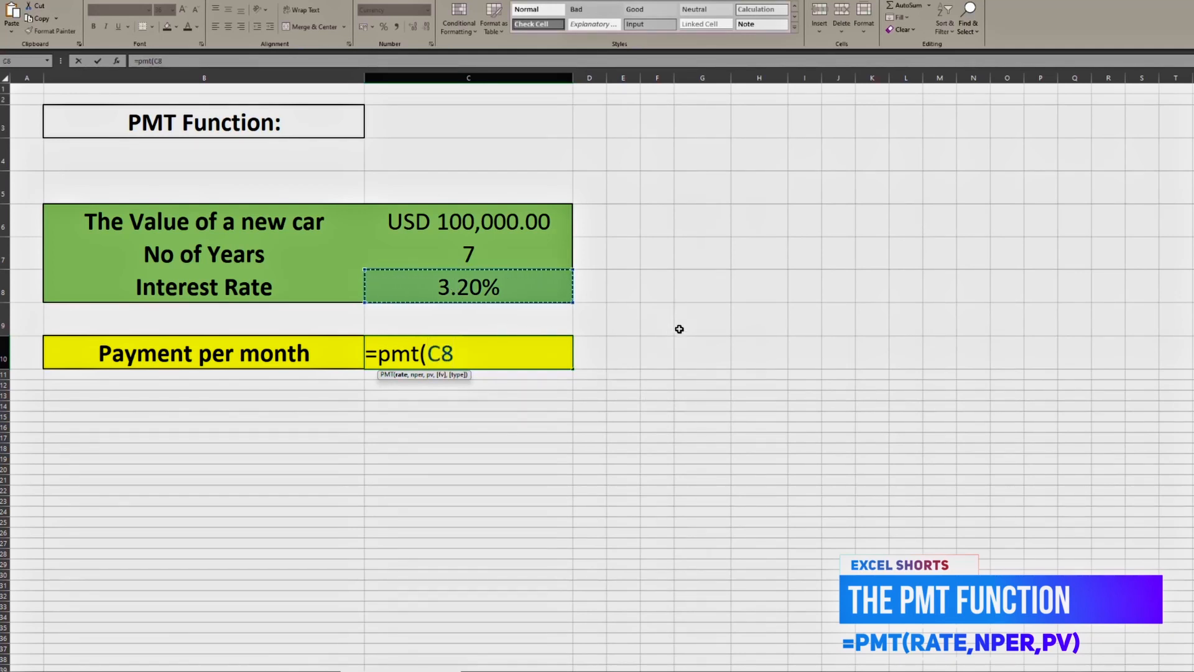
text(/)
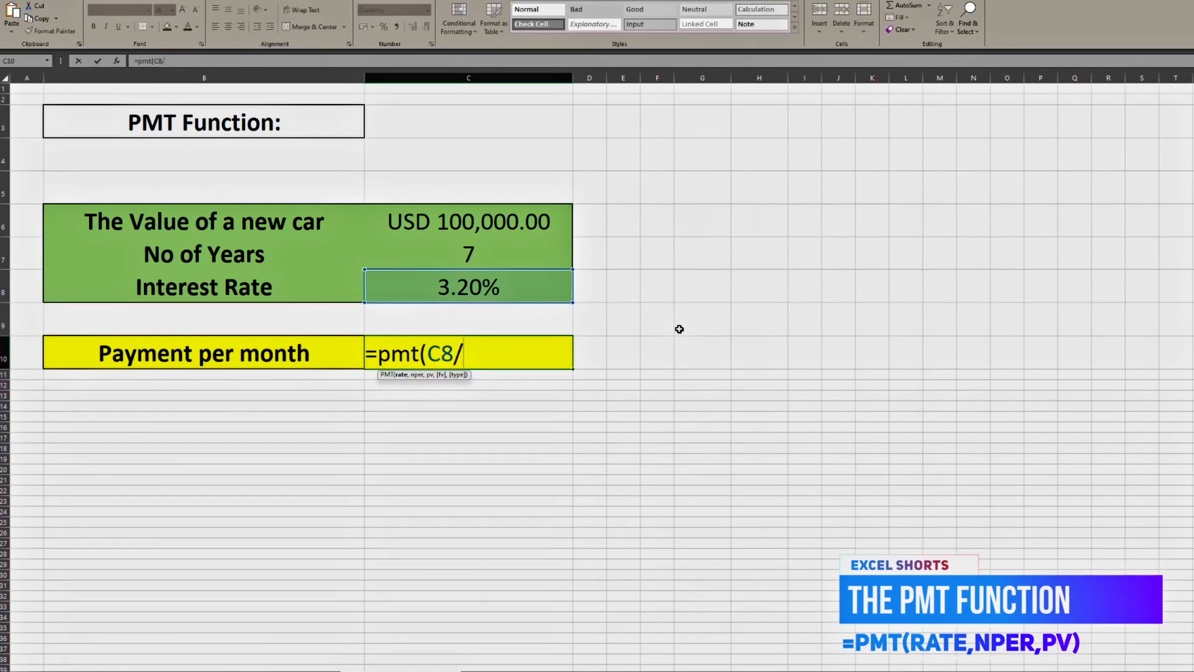
text(12,)
Complete the PMT formula with C7*12 as the number of periods and C6 as the present value.
click(468, 254)
text(*)
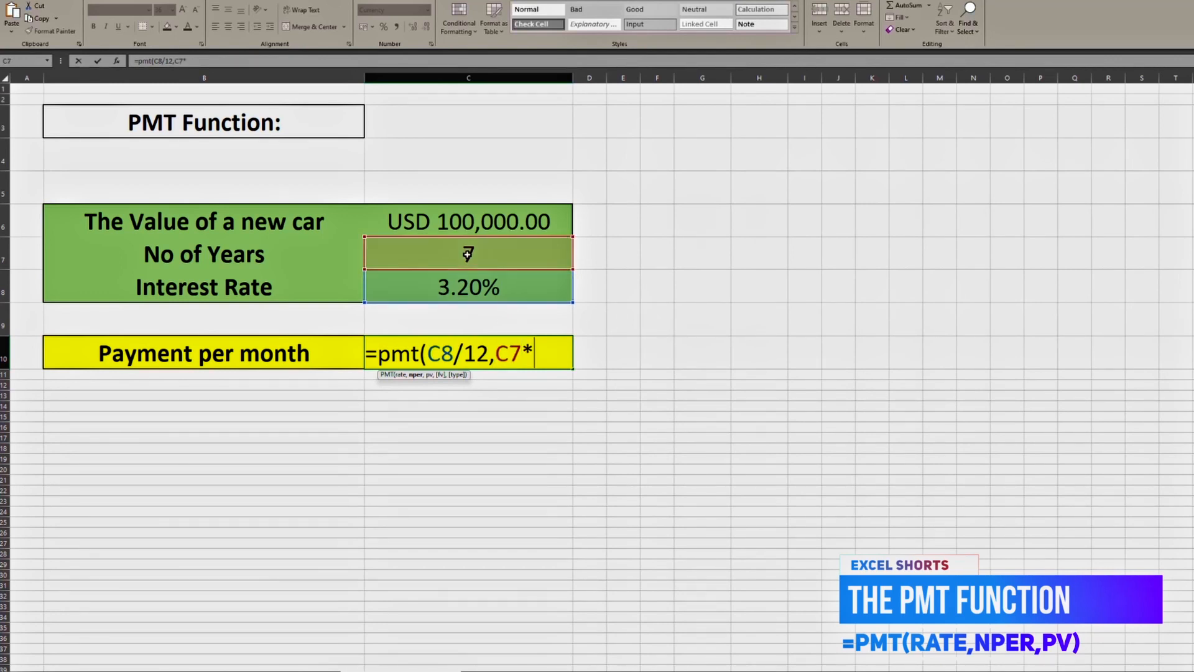
text(12,)
click(478, 224)
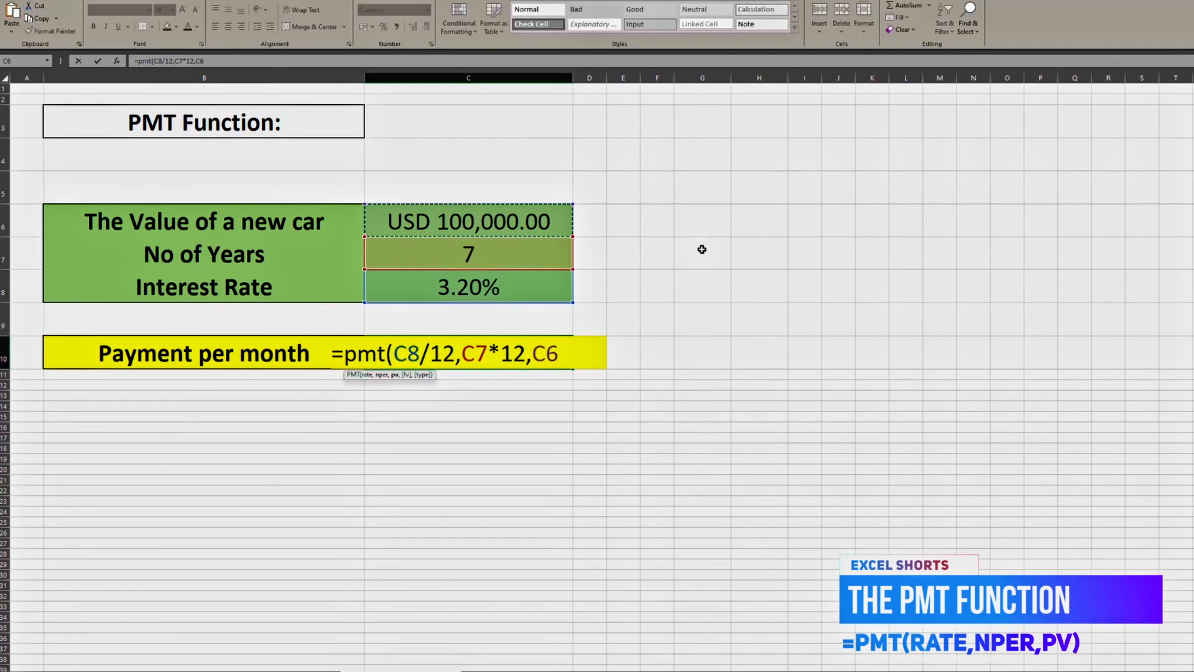
text())
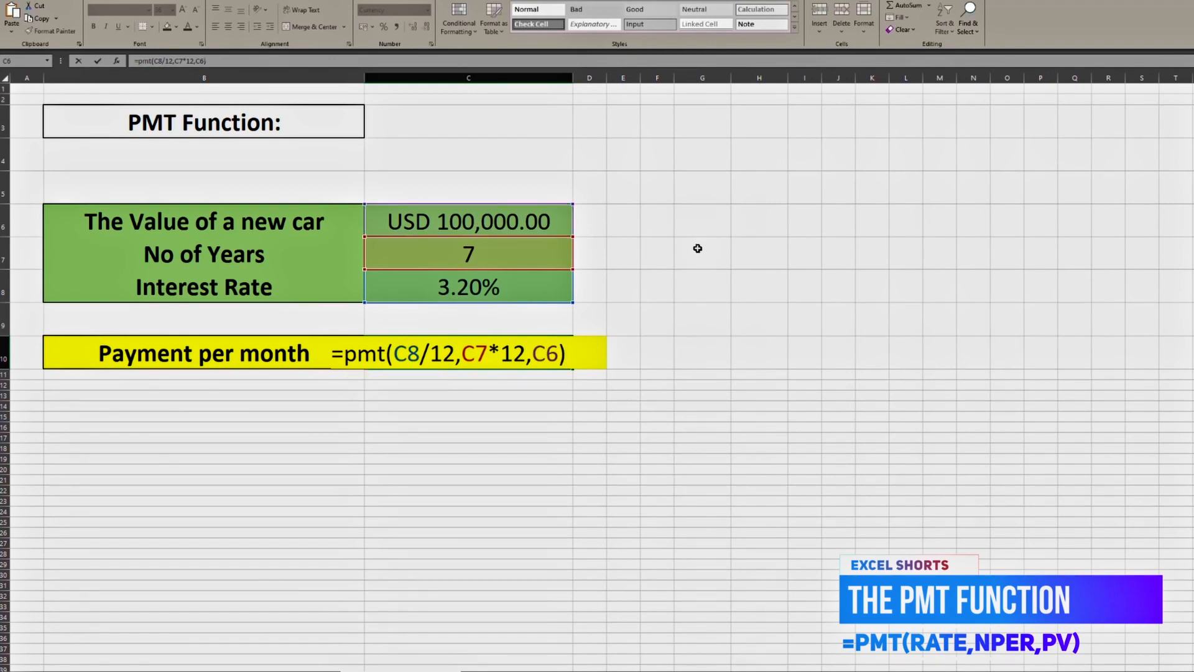
key(Return)
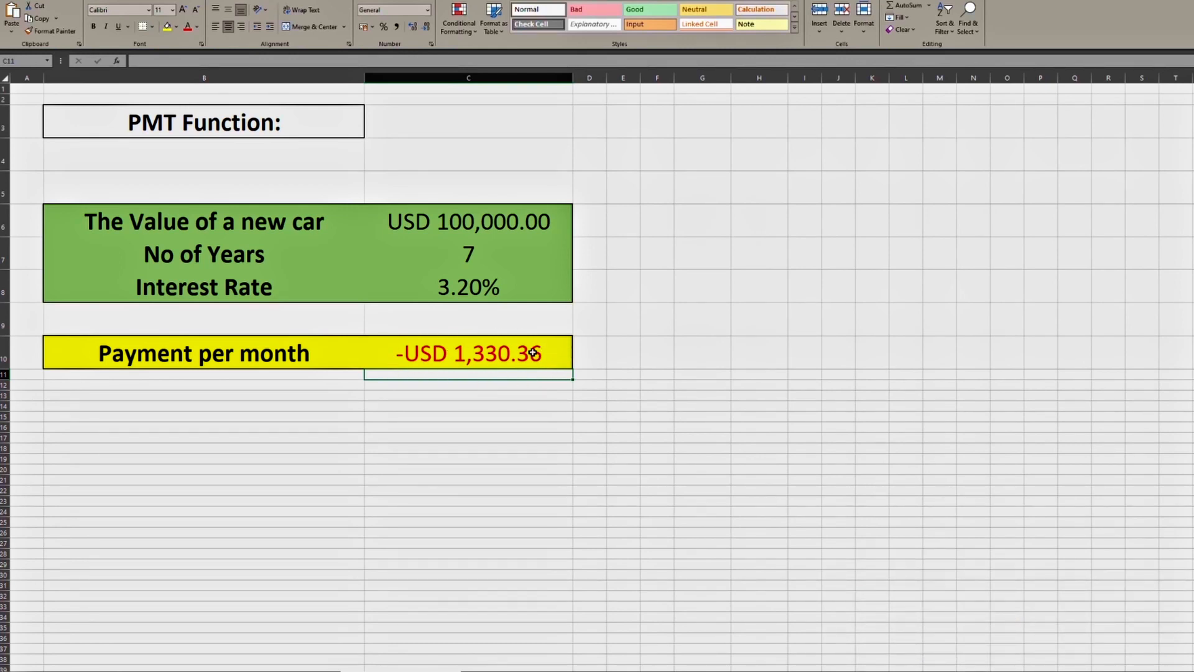
Clear the formula from the payment per month cell C10.
click(468, 353)
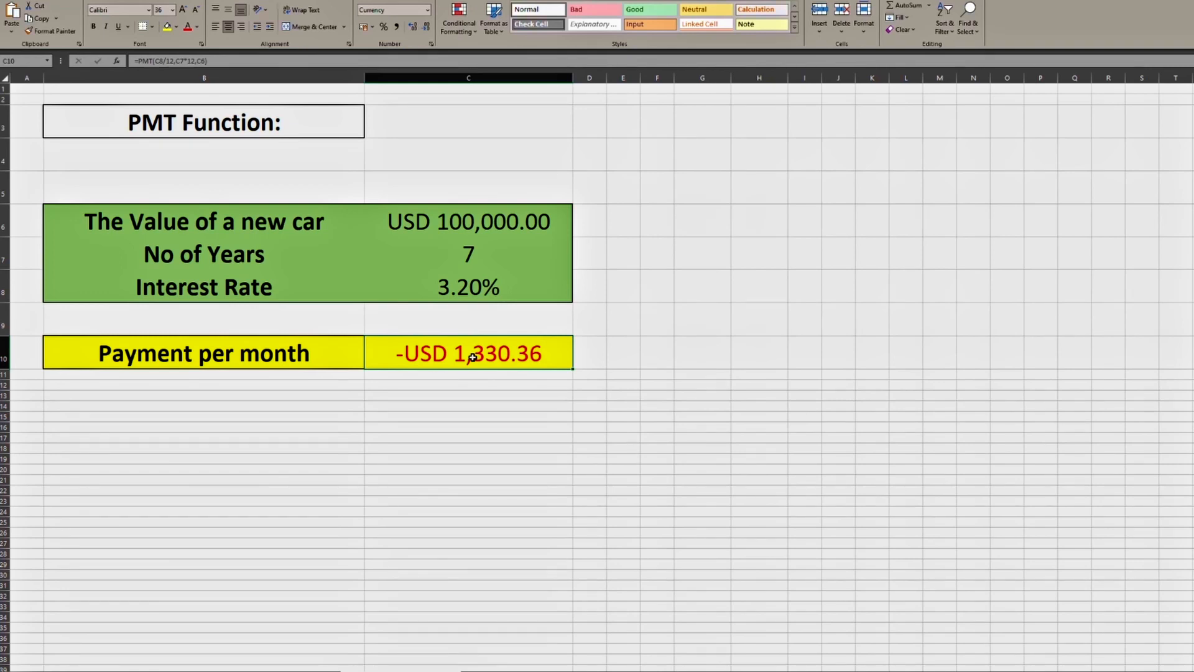
key(Delete)
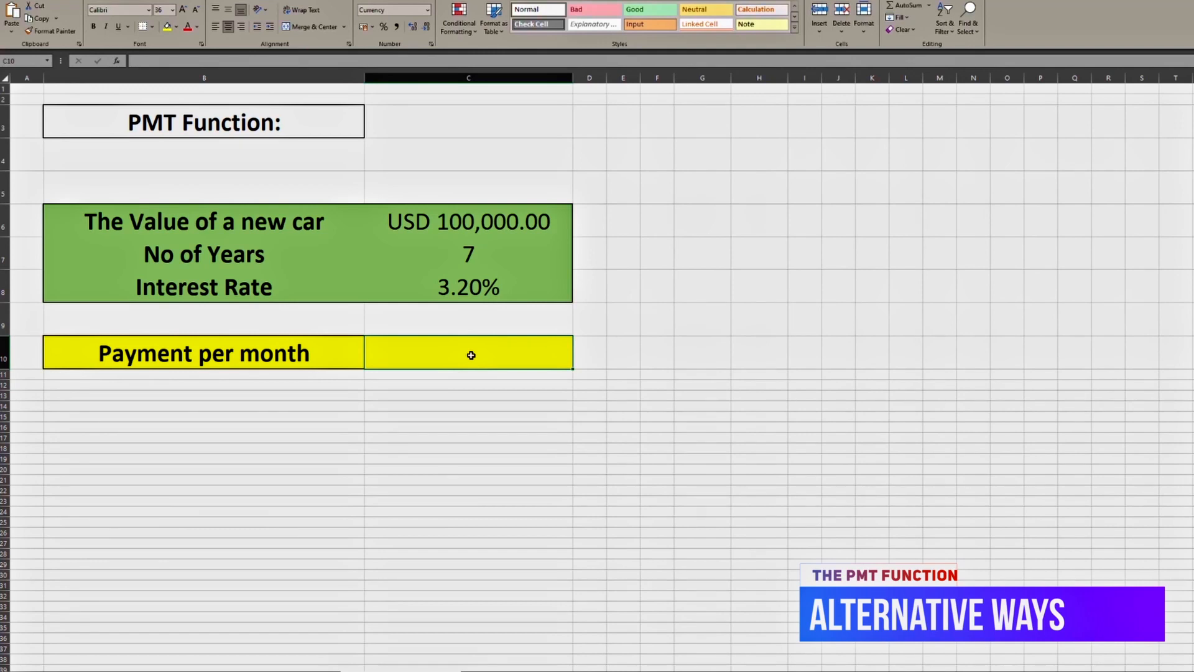
click(444, 427)
Search for "pmt" with Insert Function and insert the PMT function into the payment per month cell C10.
click(428, 350)
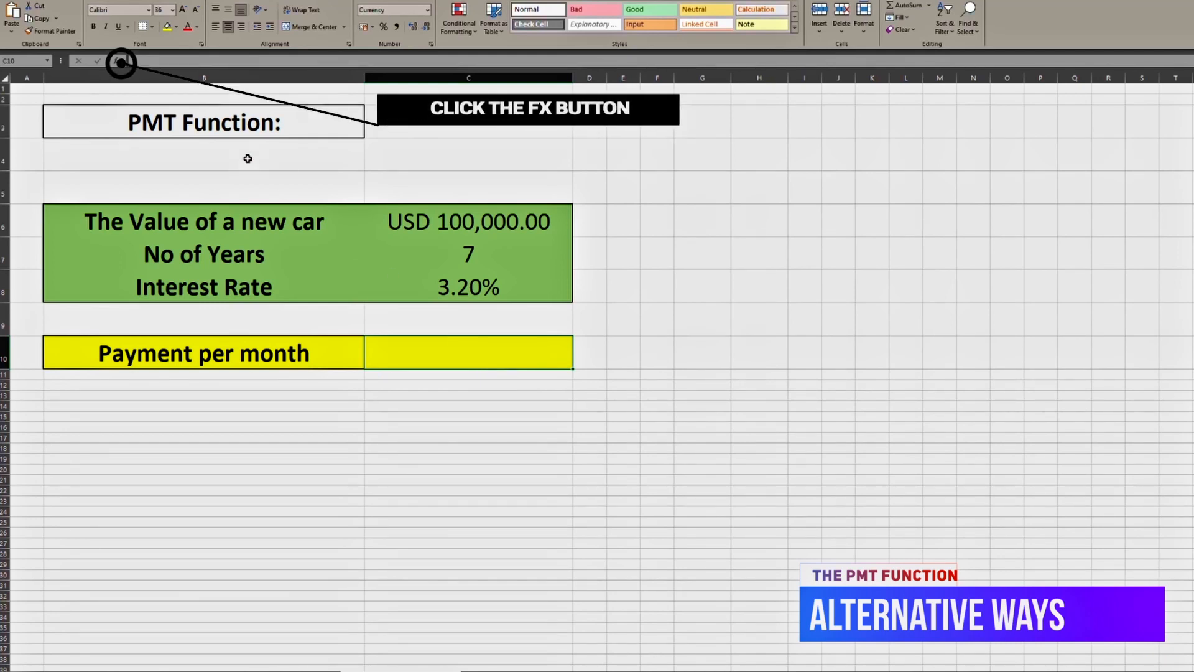
click(119, 62)
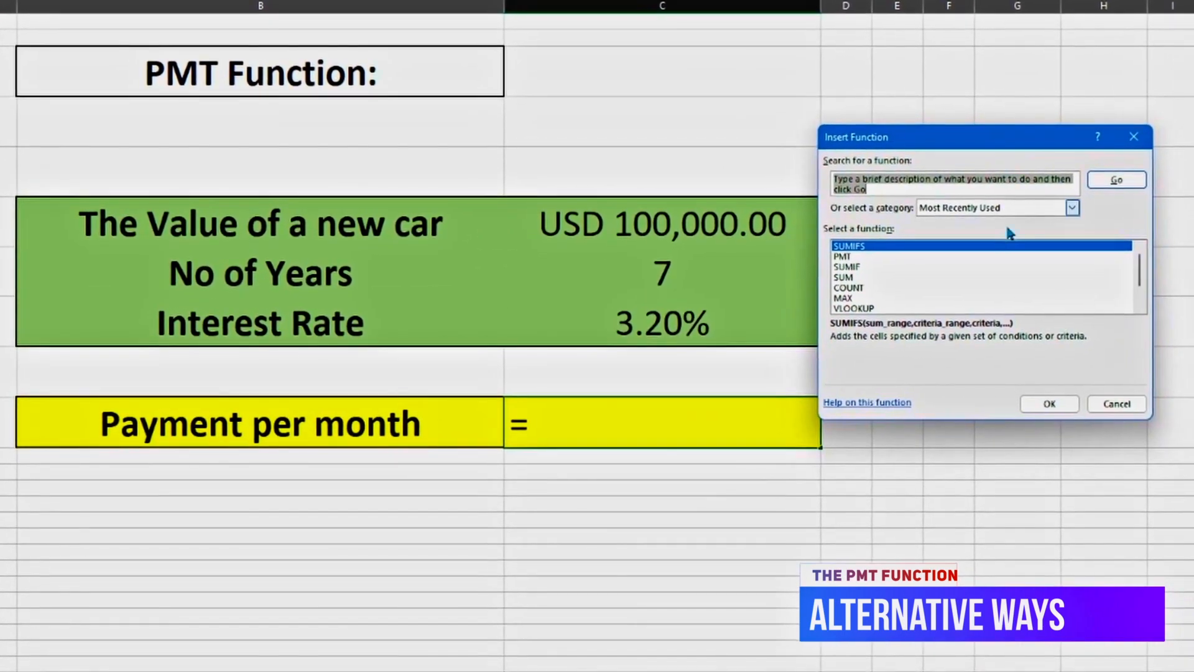
click(907, 194)
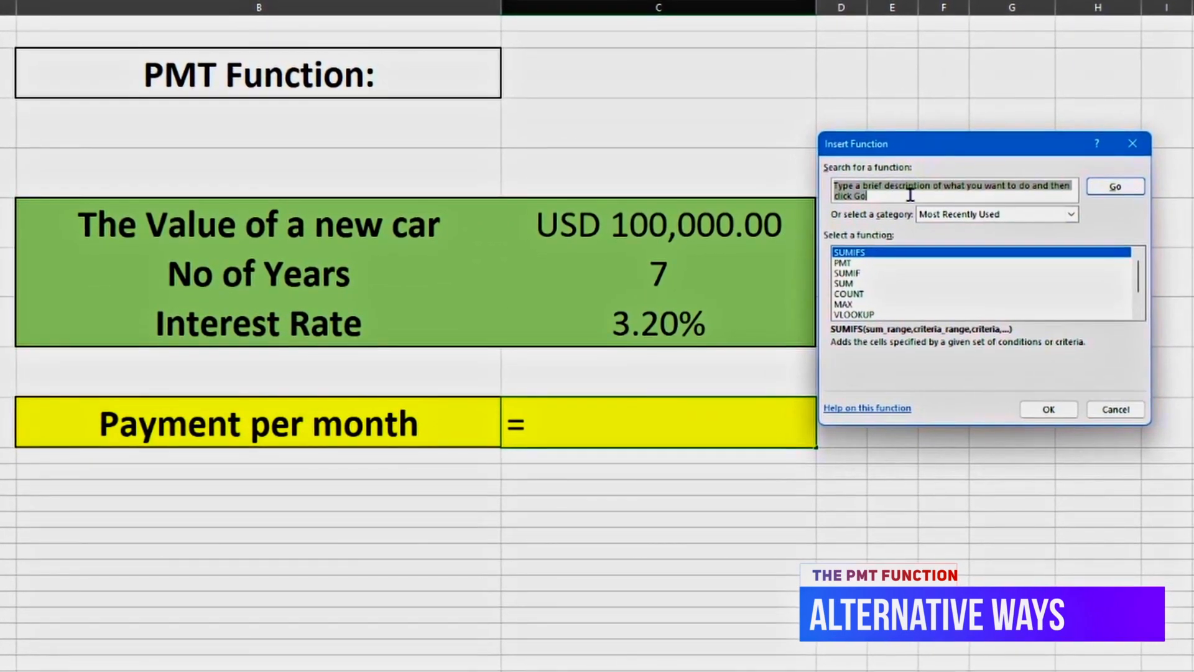
drag(907, 195, 834, 187)
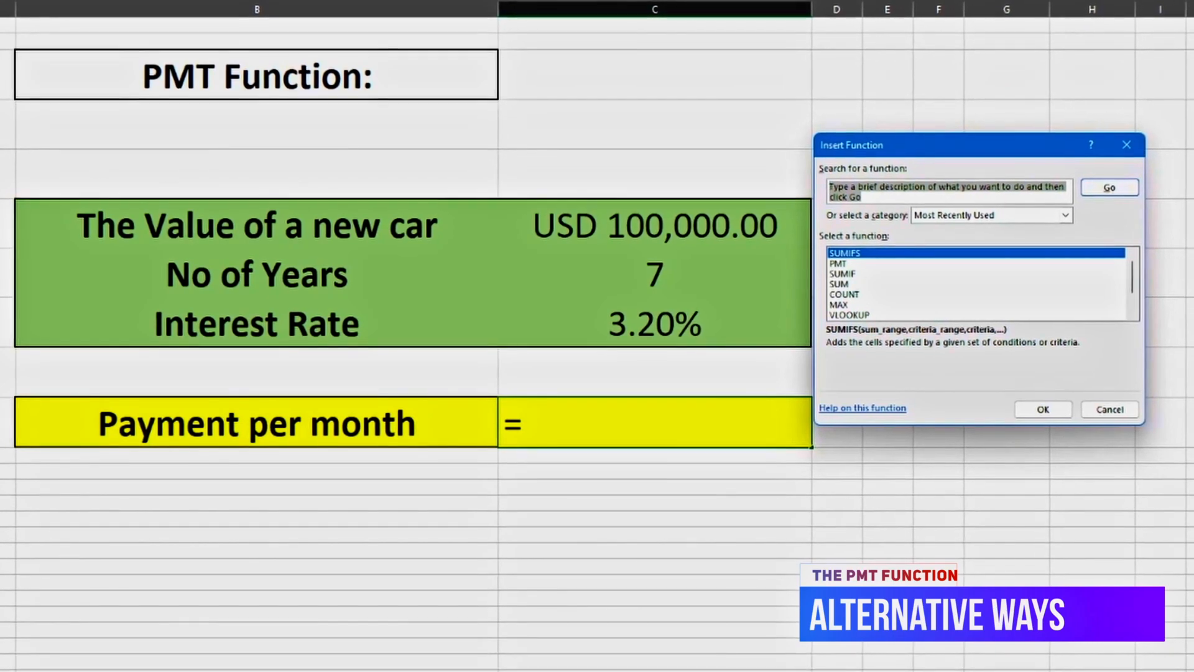
text(pmt)
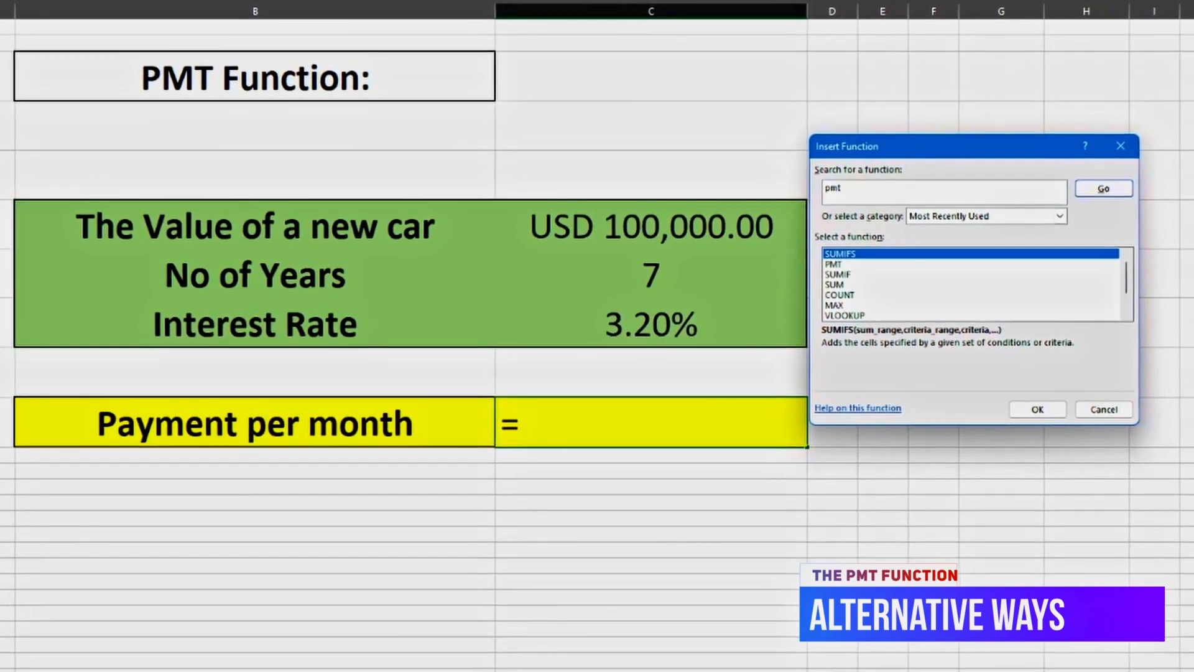
click(1105, 190)
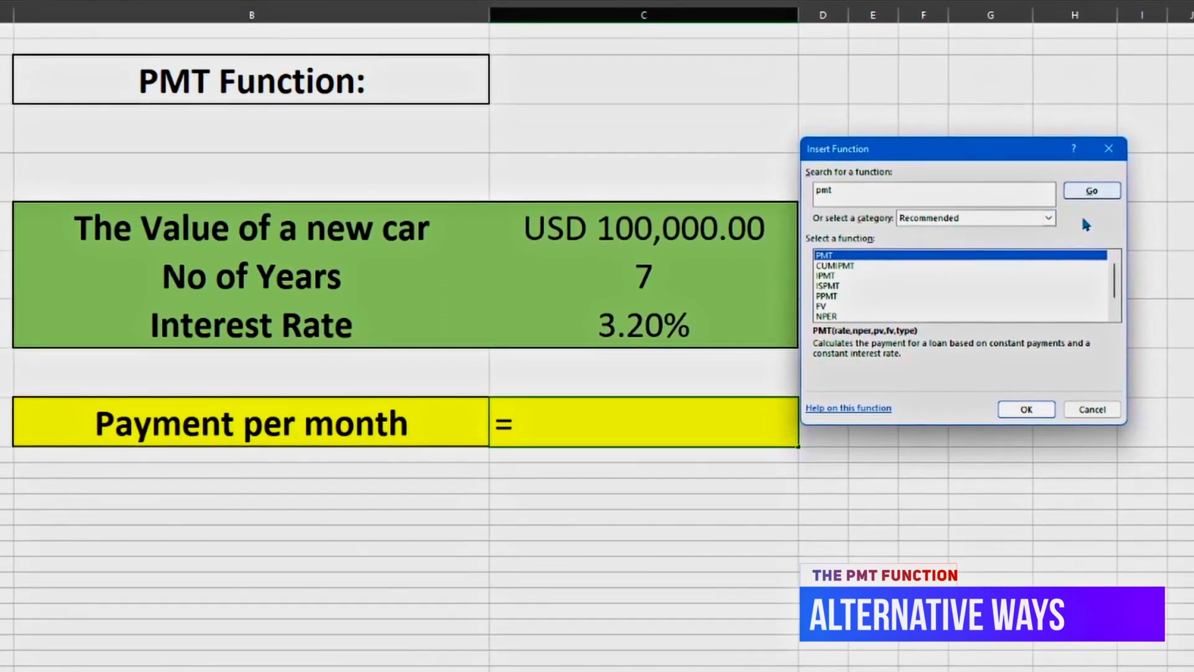
click(1028, 412)
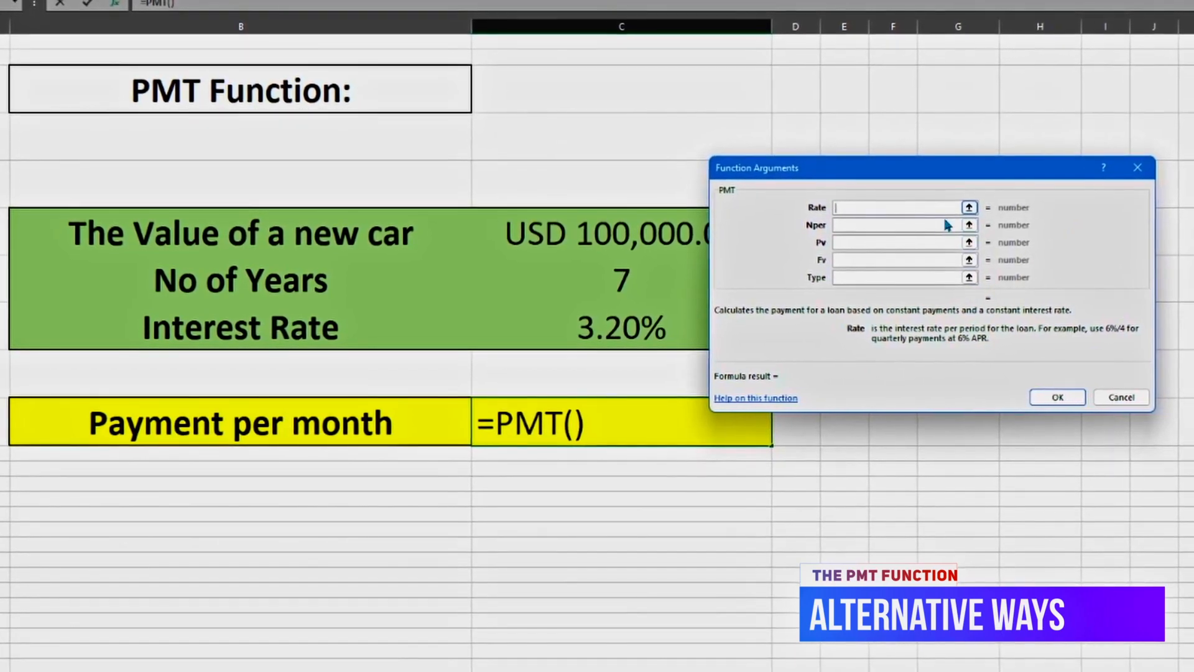
Move the Function Arguments dialog clear of the table's values and set the Rate argument to C8/12.
drag(892, 174, 923, 181)
click(916, 232)
click(905, 215)
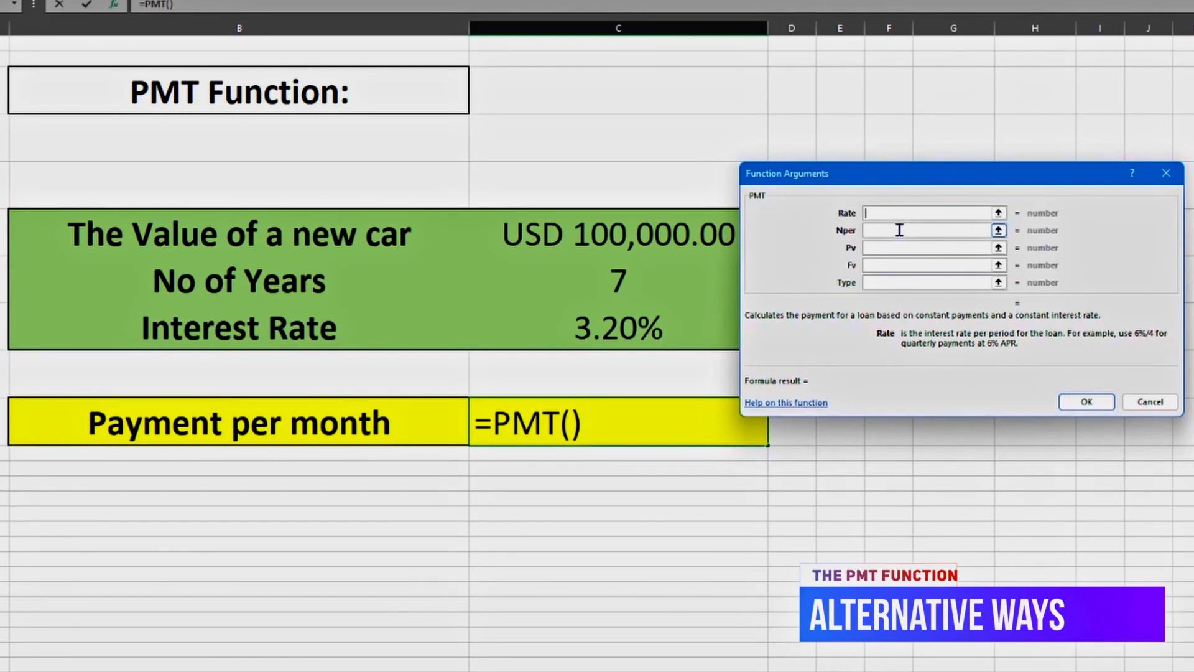
drag(913, 201, 943, 203)
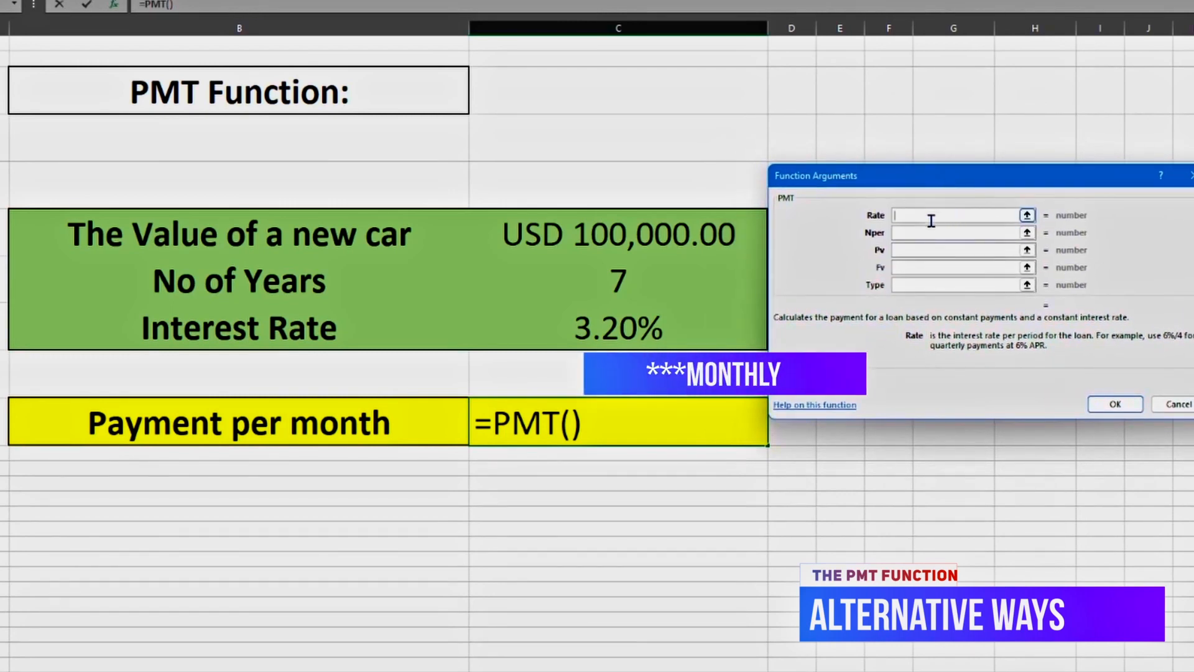
click(604, 333)
text(/)
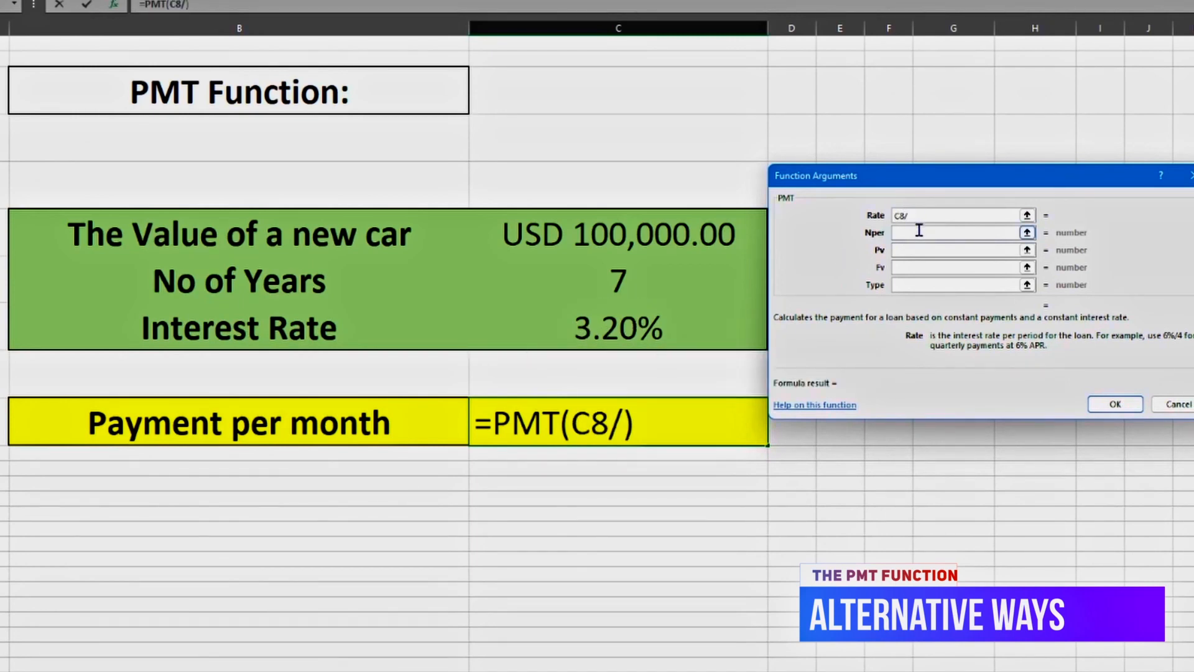
text(12)
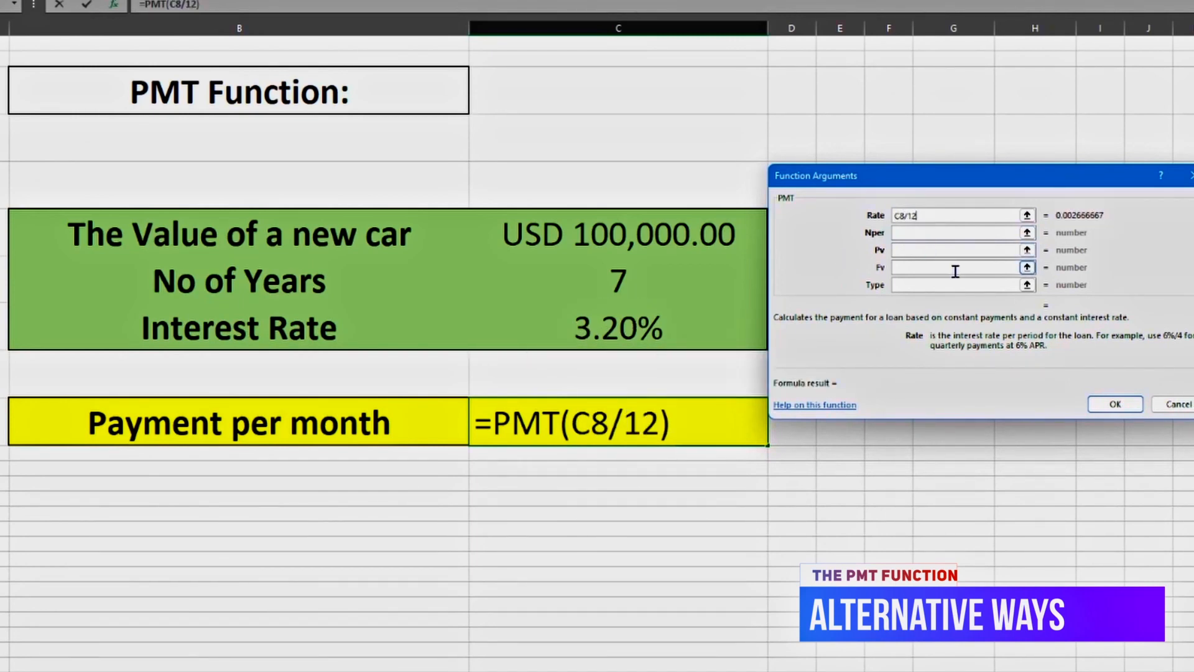
Set the Nper argument of the PMT function to C7*12.
click(926, 233)
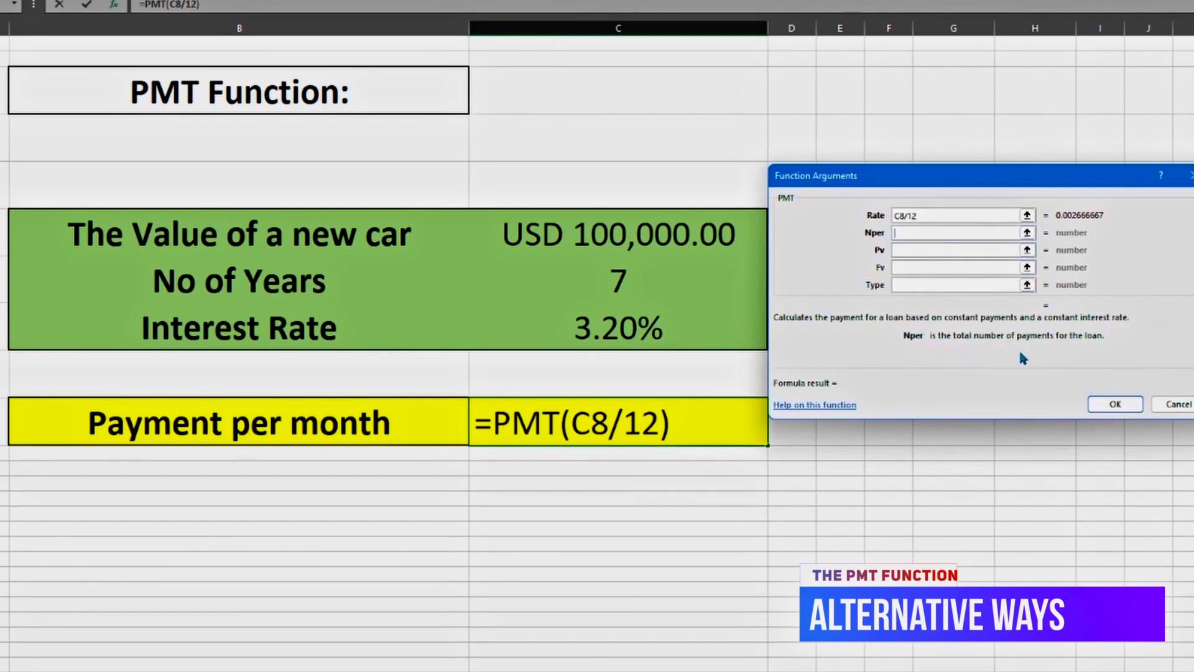
click(625, 287)
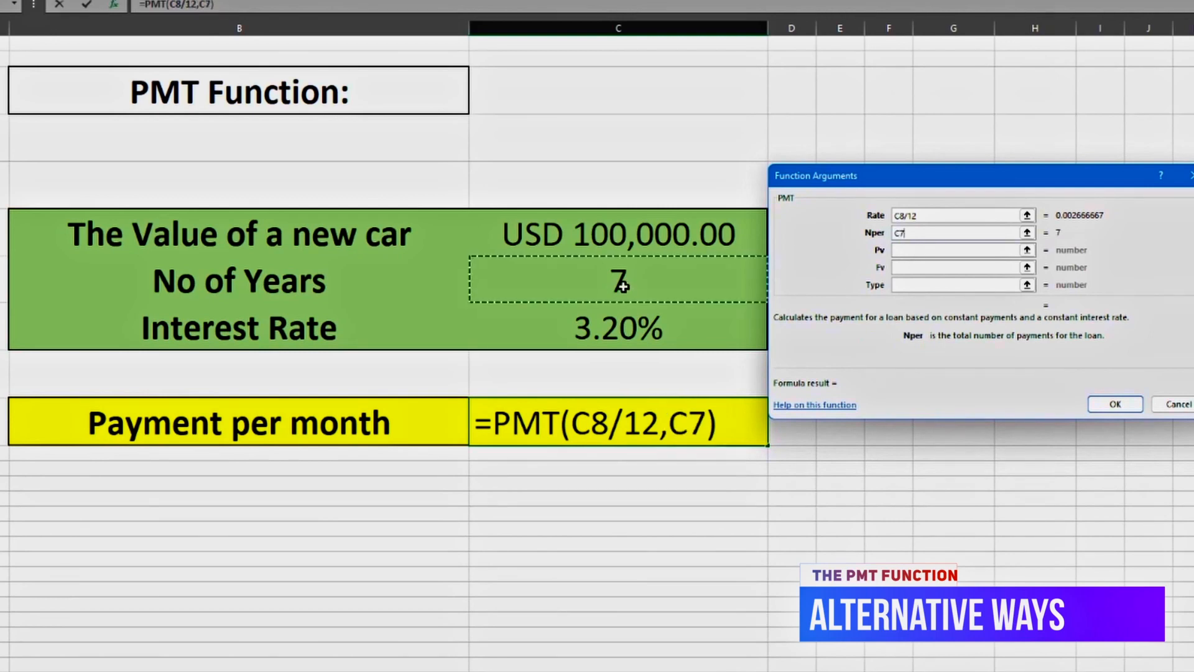
text(8)
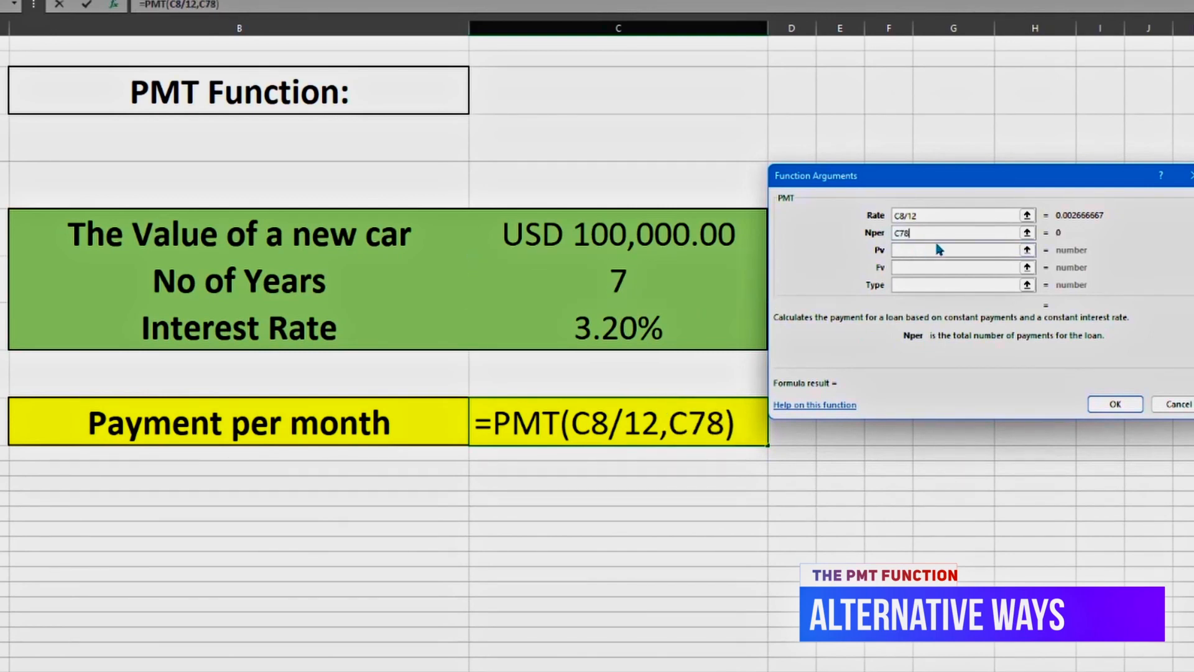
key(BackSpace)
text(*12)
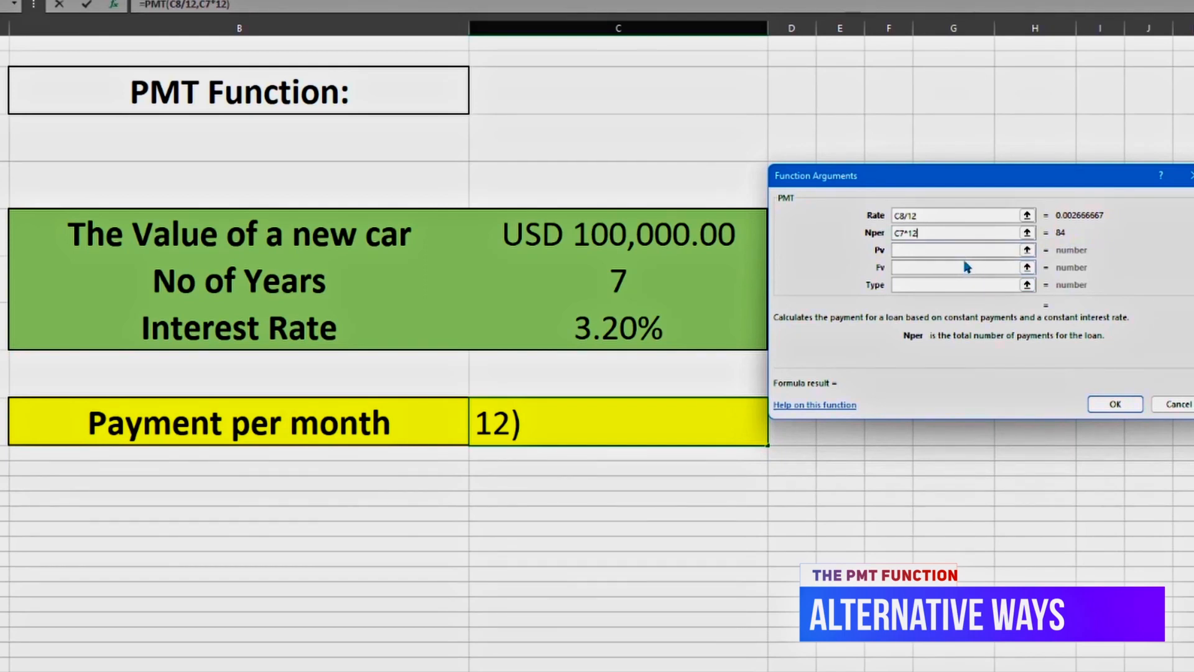
Set the Pv argument to the car value in C6 and complete the PMT function.
click(928, 250)
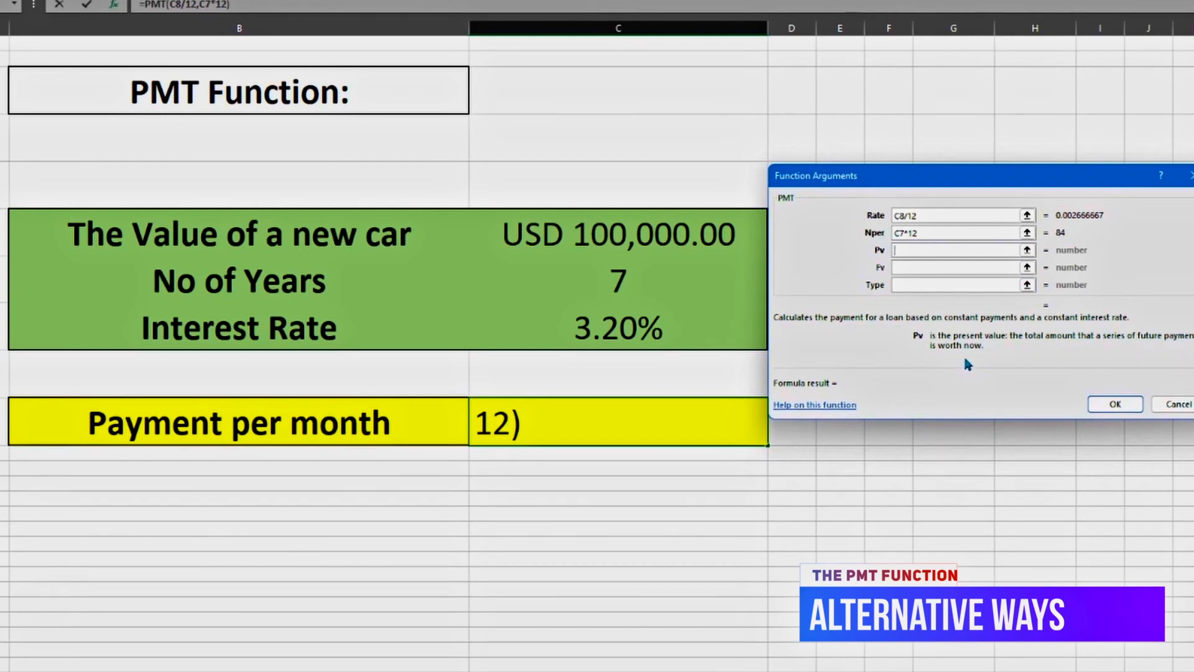
click(612, 247)
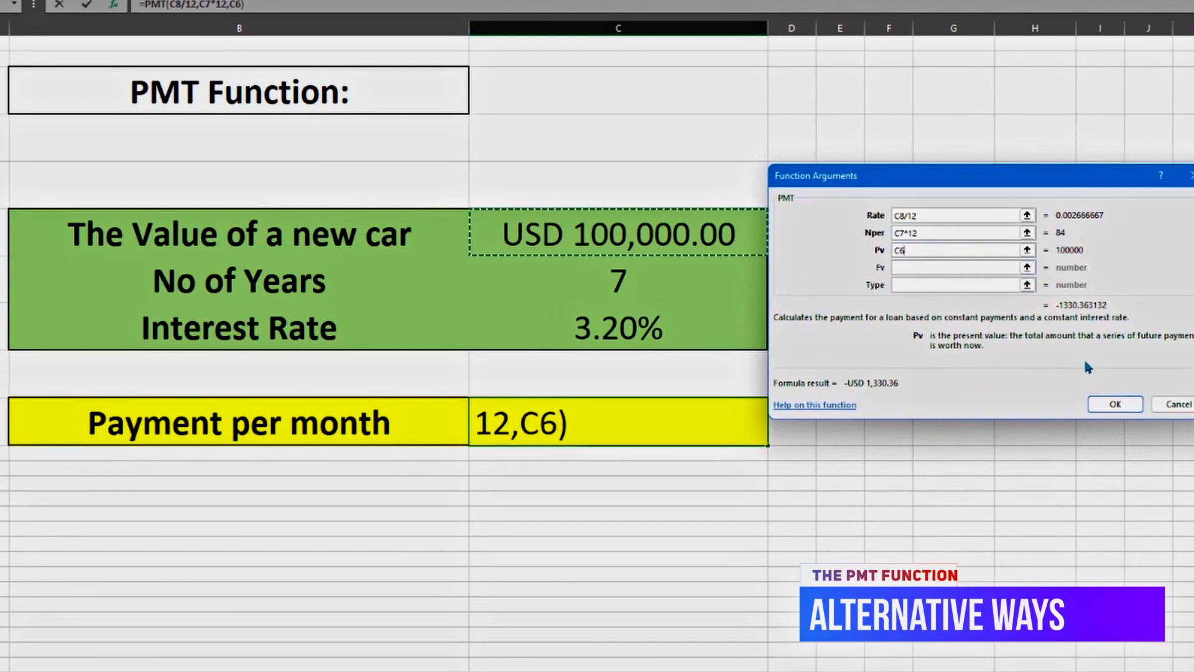
click(1113, 408)
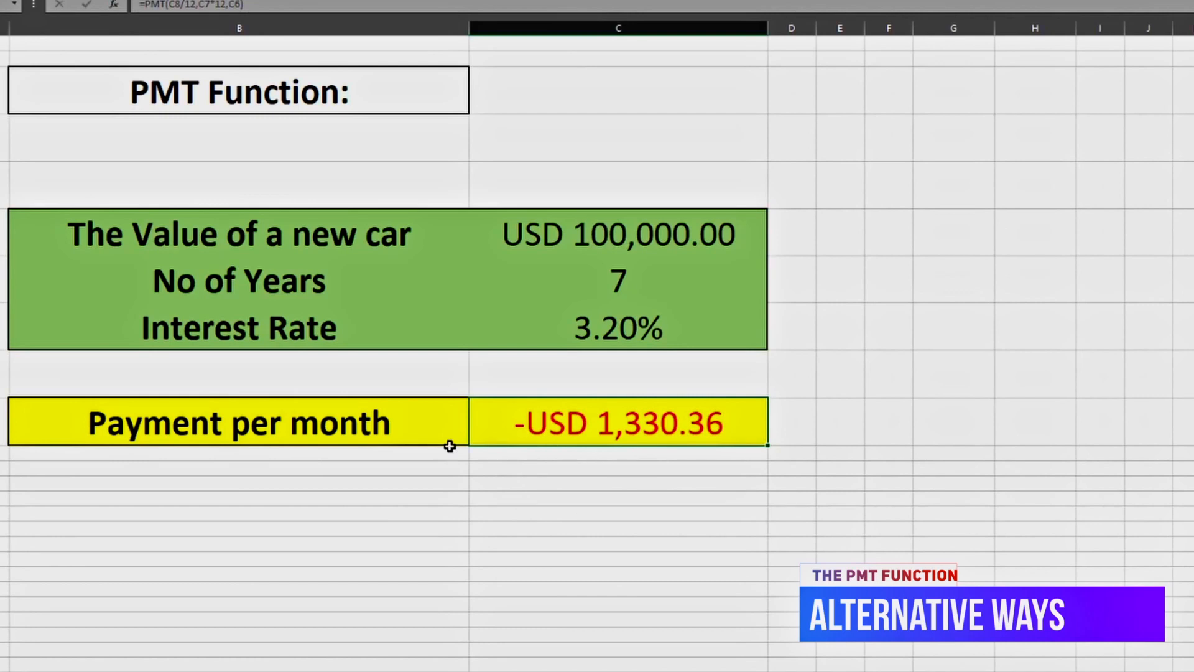